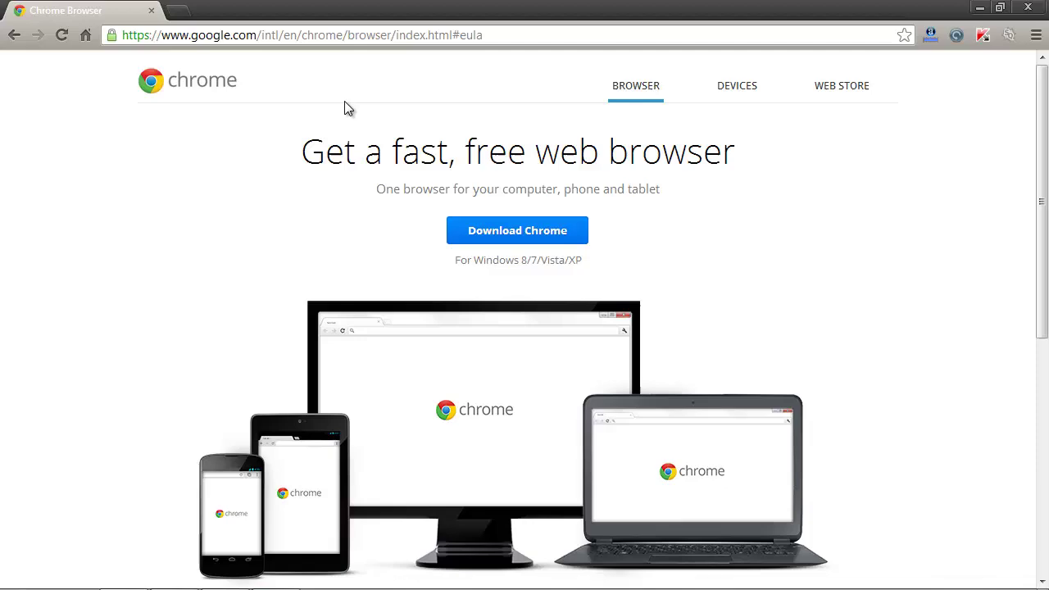
In a new tab, run a web search for 'google chrome'.
scroll(347, 107, "down", 2)
scroll(347, 109, "down", 2)
scroll(336, 90, "up", 2)
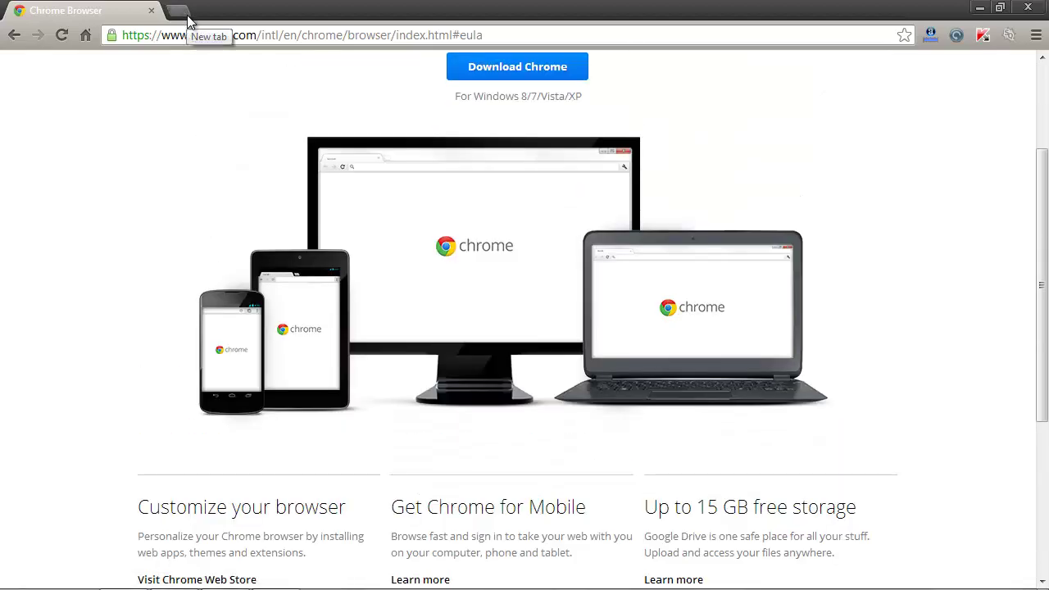
left_click(187, 18)
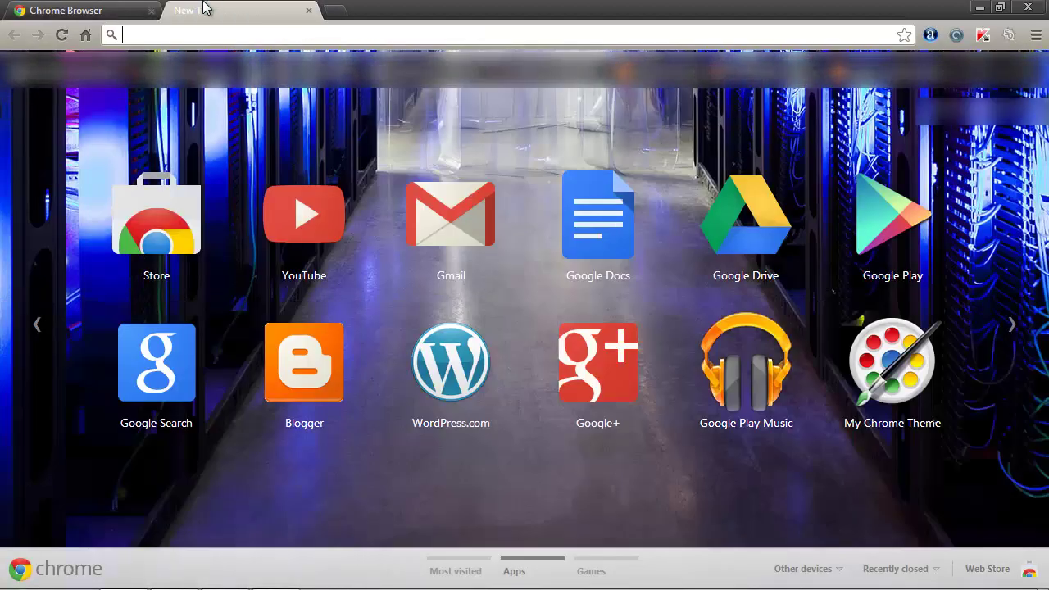
type("google chrome")
key("Return")
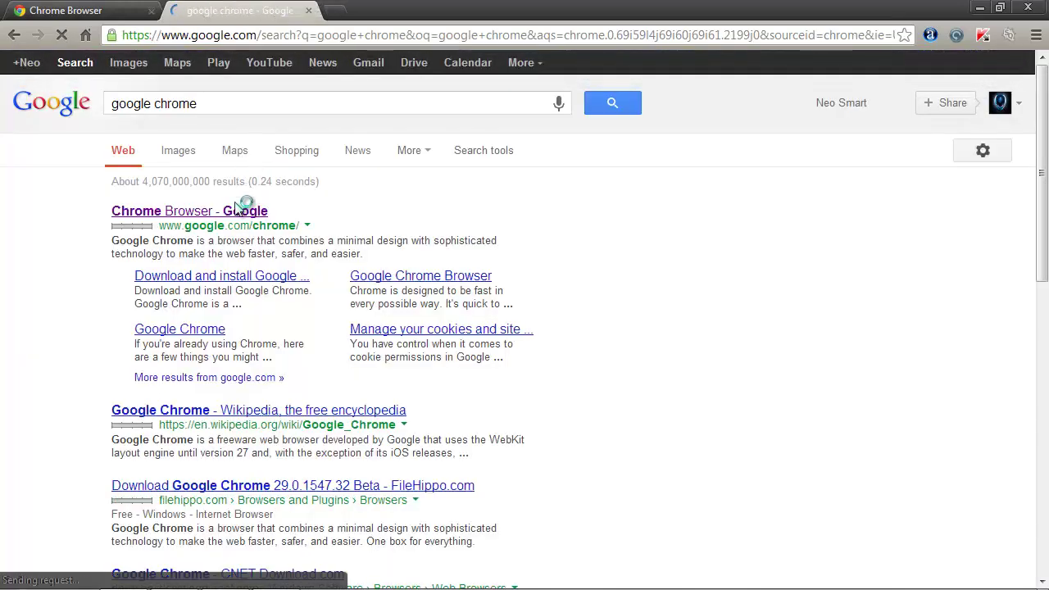
Note the result count, then extend the search query to 'google chrome dev-channel'.
scroll(238, 204, "down", 1)
scroll(234, 199, "up", 1)
left_click_drag(144, 181, 278, 200)
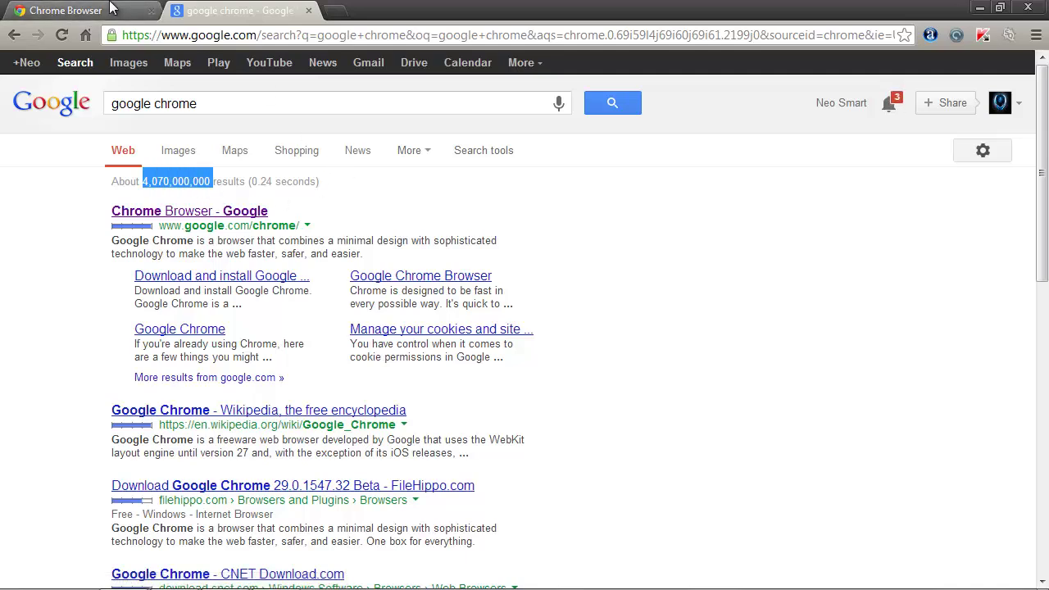
left_click(219, 103)
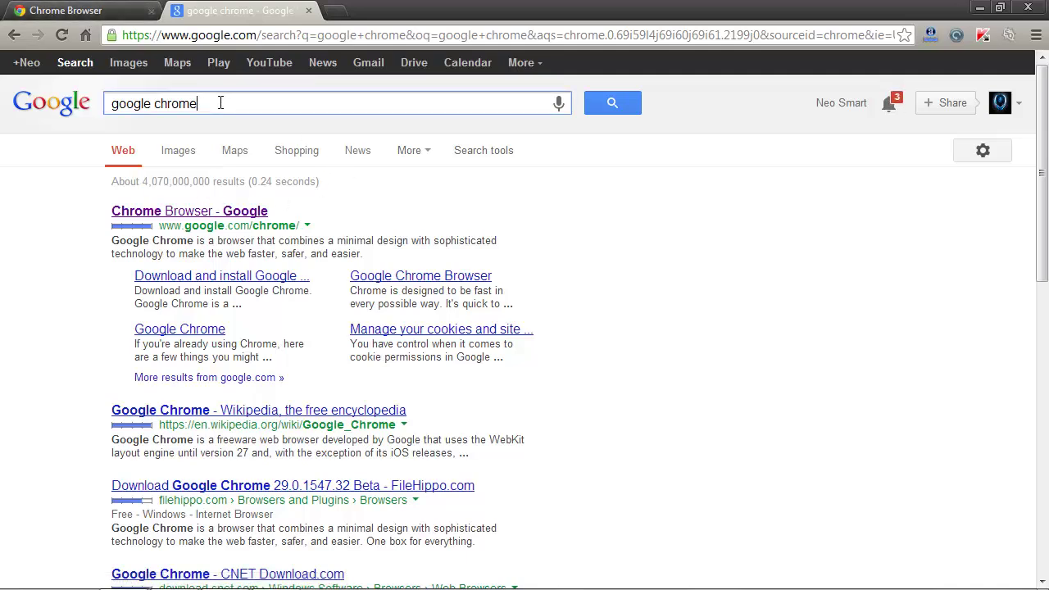
type("dev-channel")
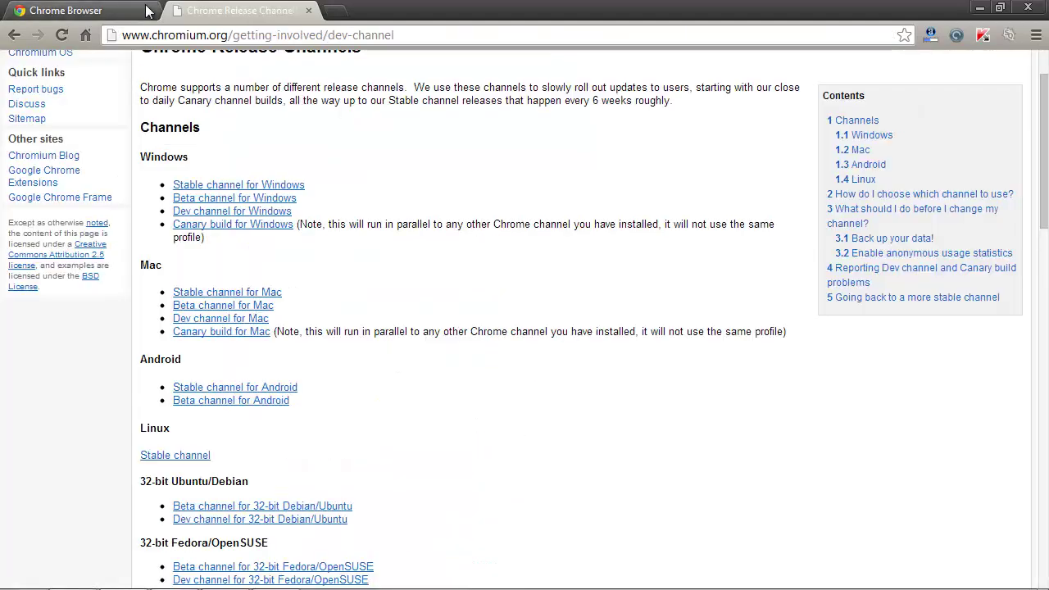
Go back to the Chrome Release Channels tab and show Chrome's hamburger main menu.
left_click(94, 10)
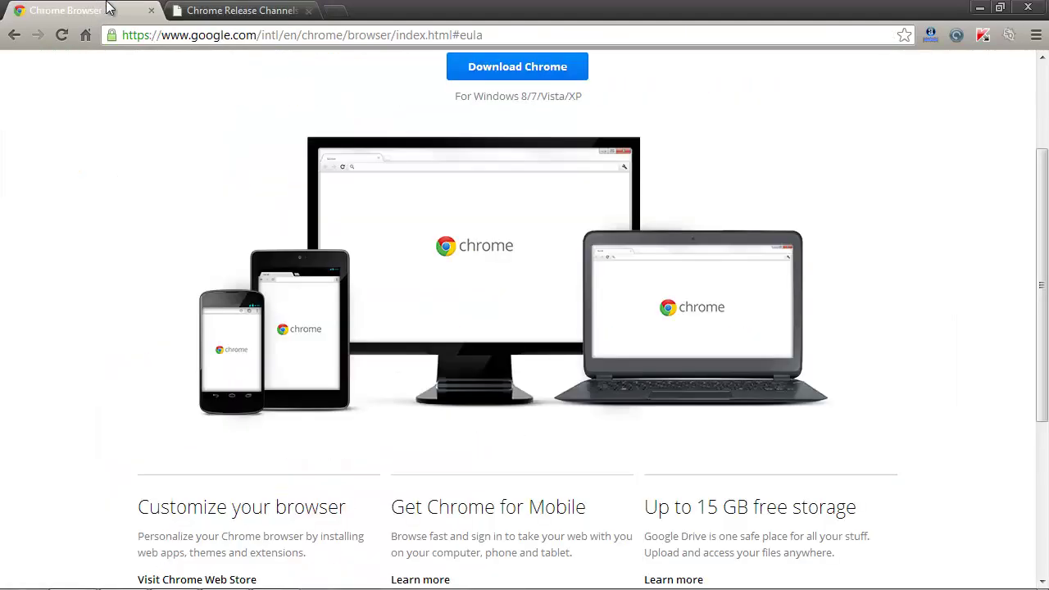
left_click(185, 9)
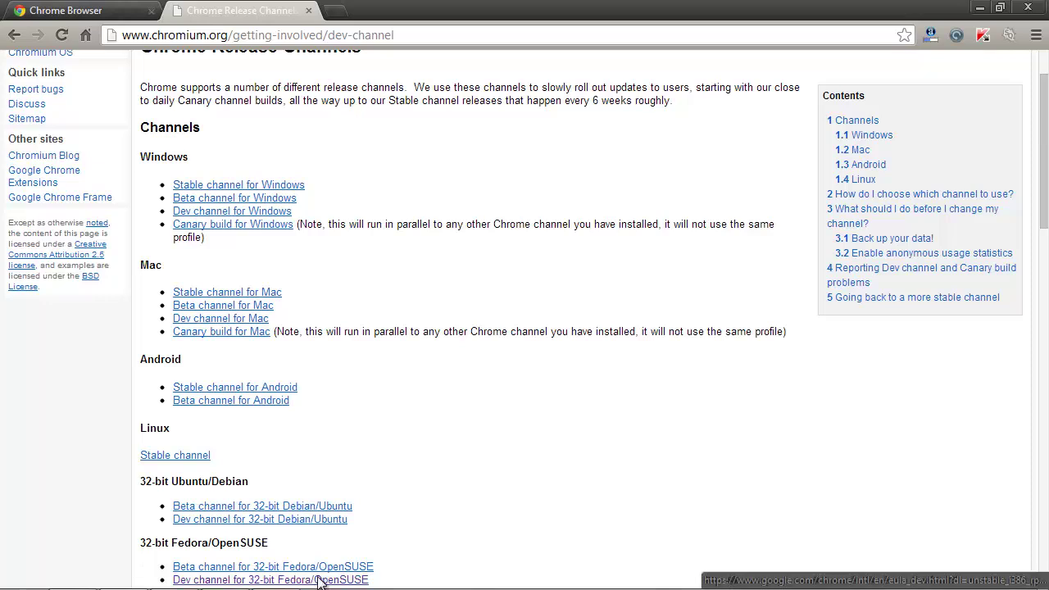
left_click(1036, 36)
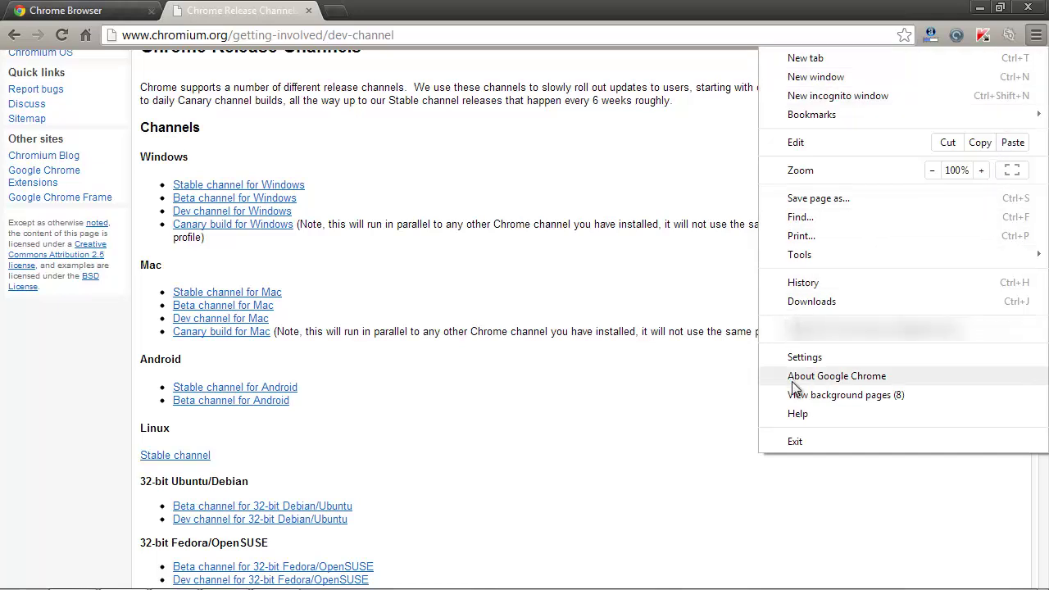
Open About Google Chrome to confirm version 28.0.1500.72 is current, then return to Release Channels.
left_click(845, 376)
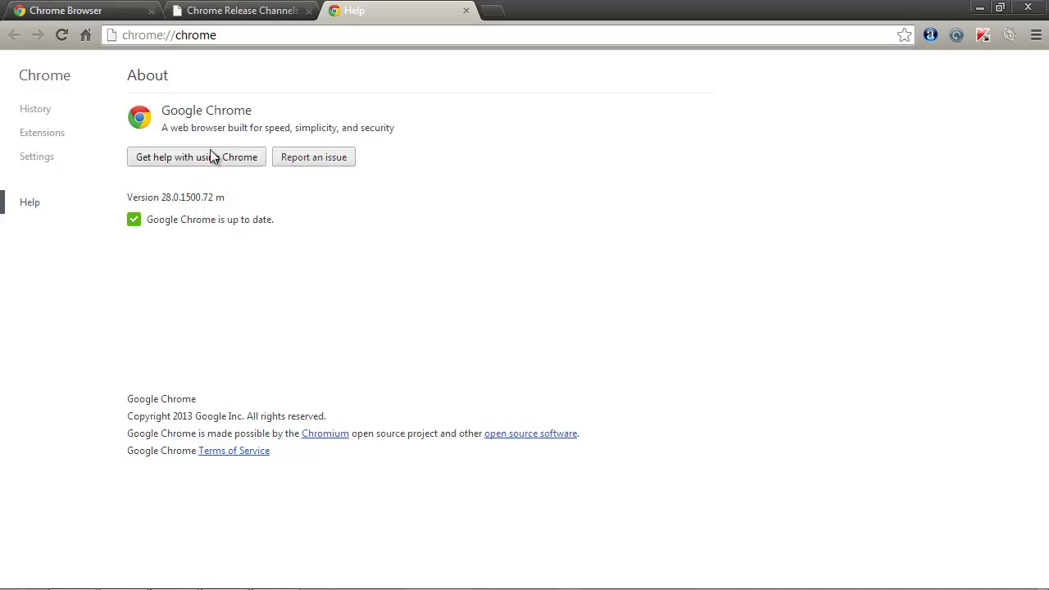
left_click(229, 8)
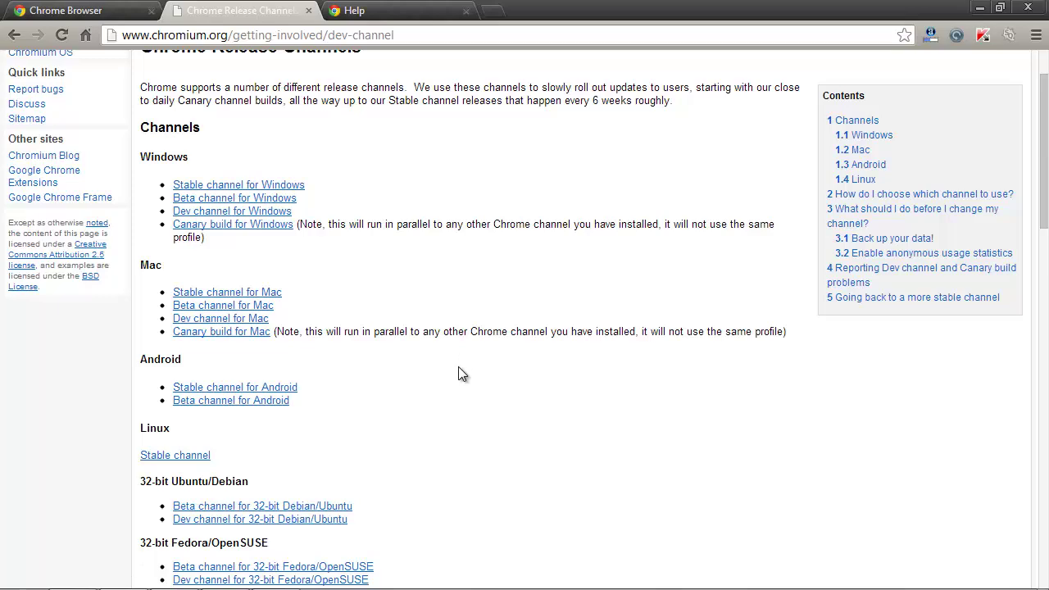
Dismiss the Dev channel download terms, close that tab, and return to the Chrome download page.
scroll(457, 368, "down", 1)
scroll(458, 368, "down", 1)
scroll(457, 368, "down", 2)
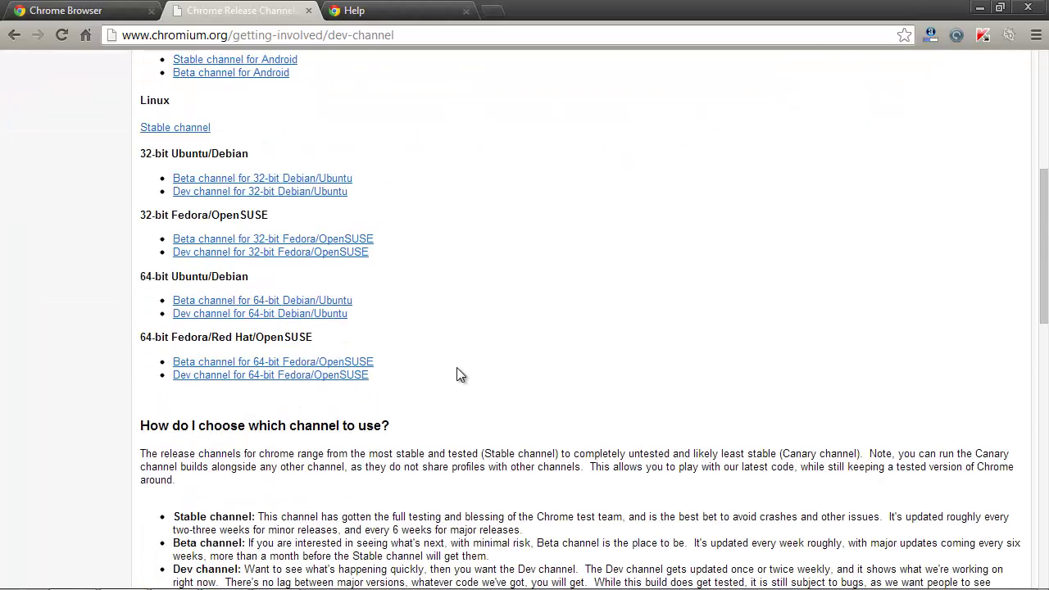
scroll(456, 367, "up", 5)
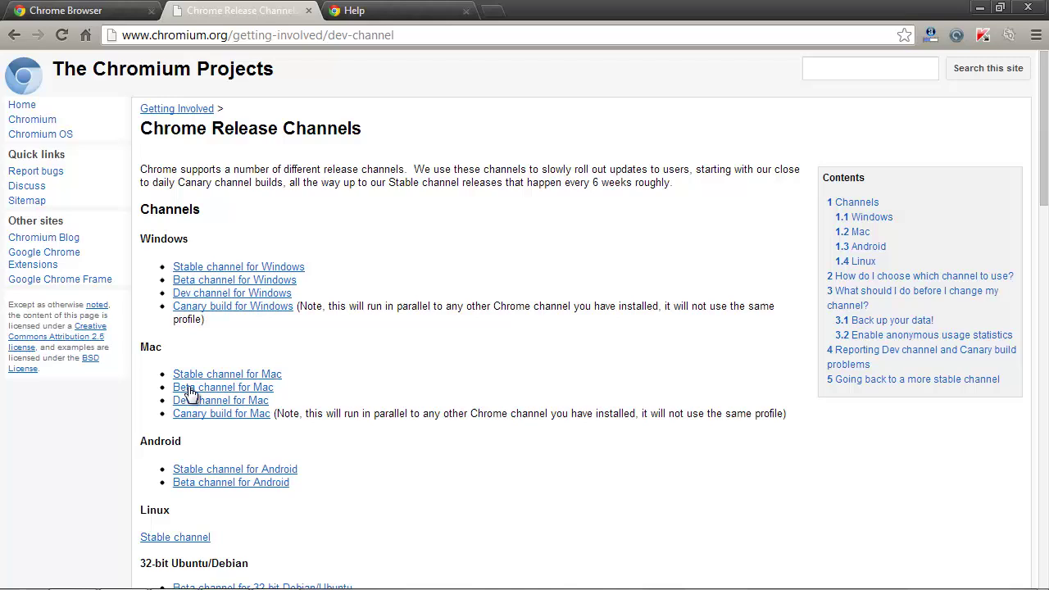
scroll(415, 366, "down", 1)
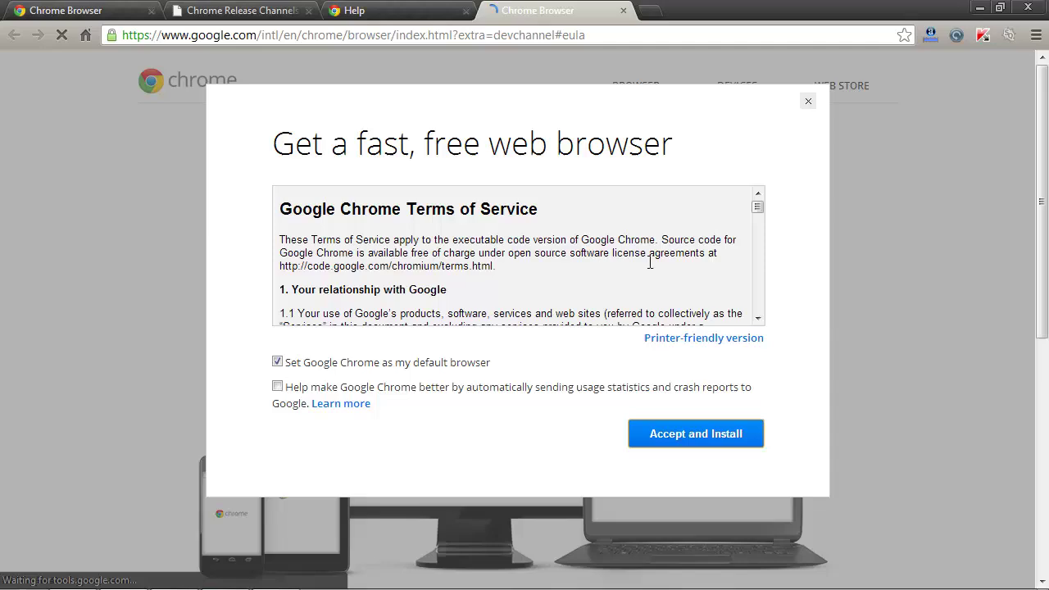
left_click(808, 101)
mouse_move(842, 85)
left_click(623, 10)
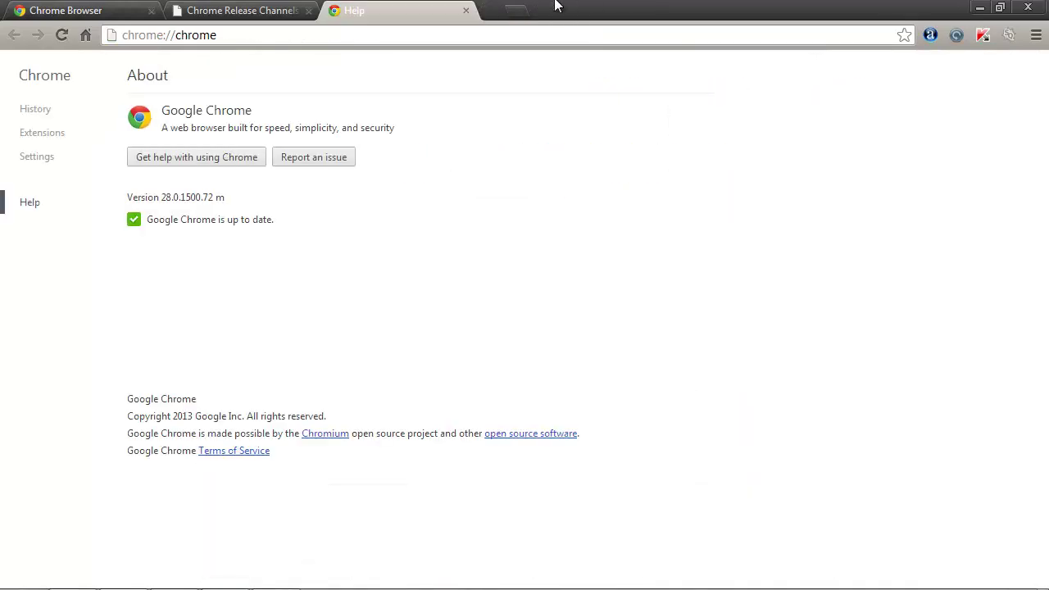
left_click(123, 11)
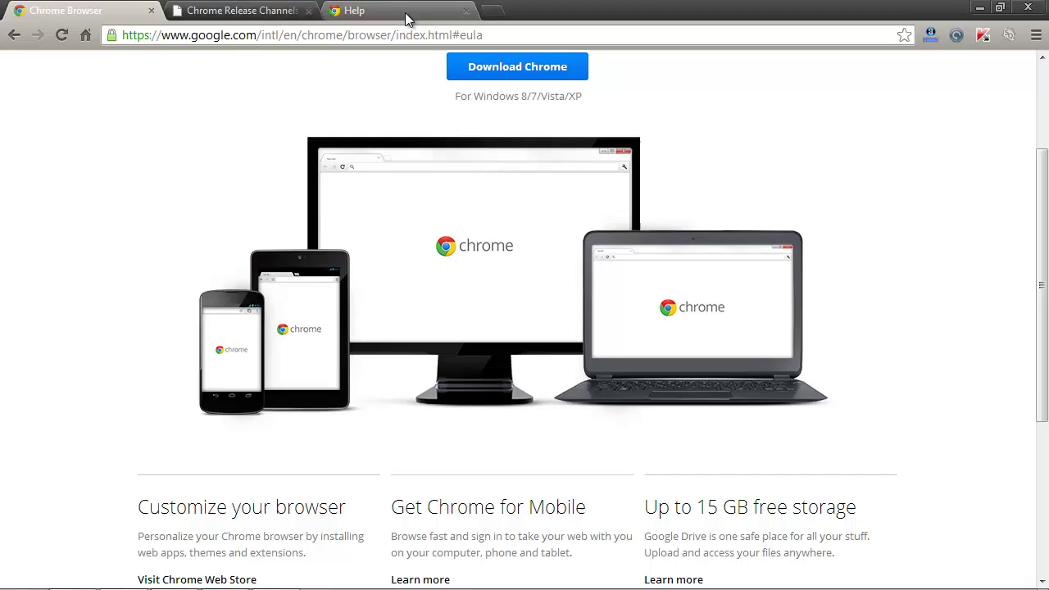
Load about:flags in a new tab to show Chrome's experimental features page.
left_click(494, 11)
type("abou")
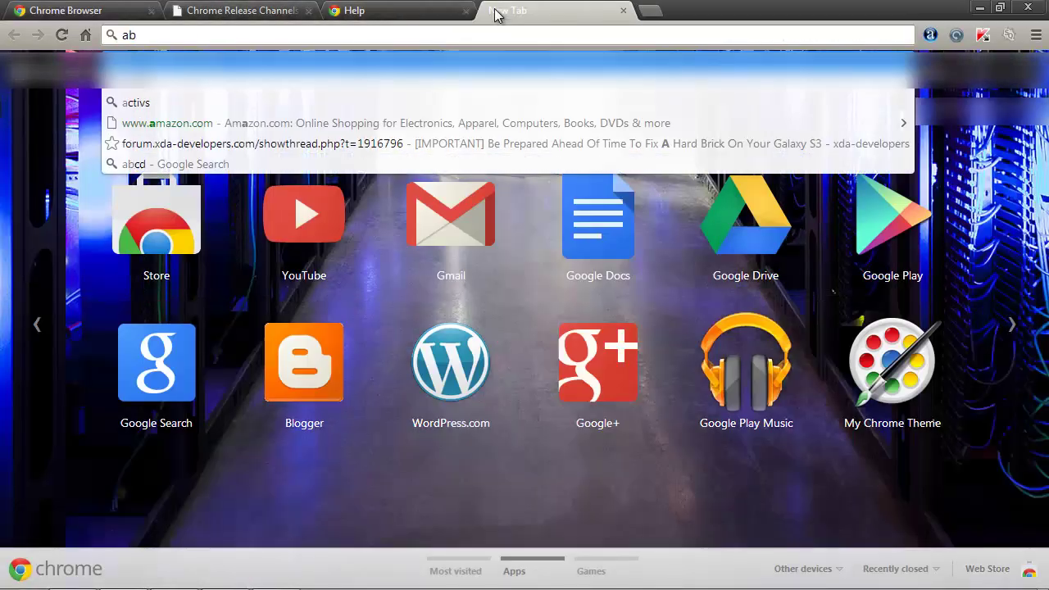
type("t:")
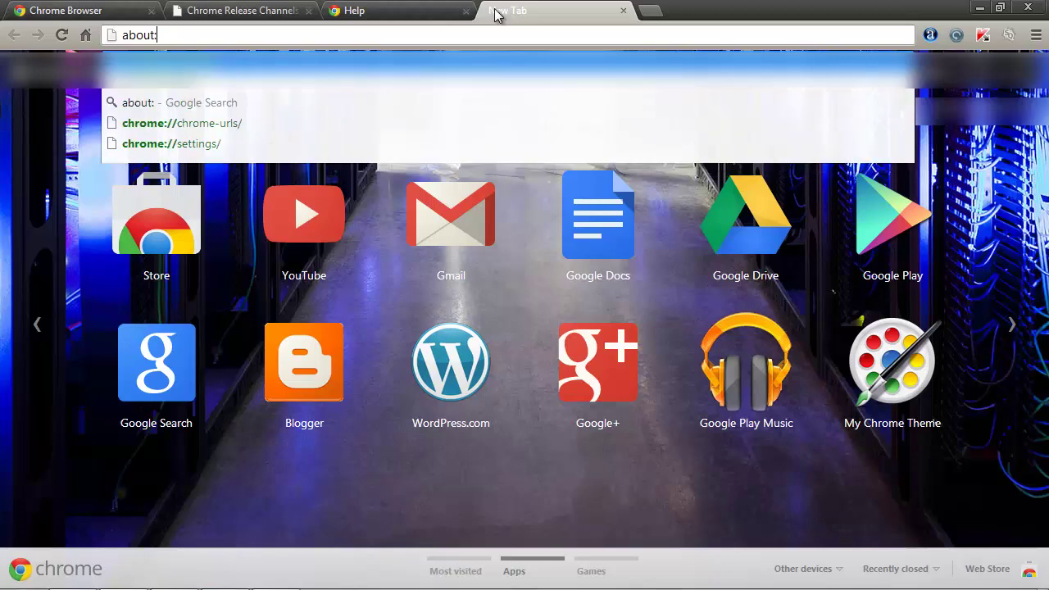
type("flag")
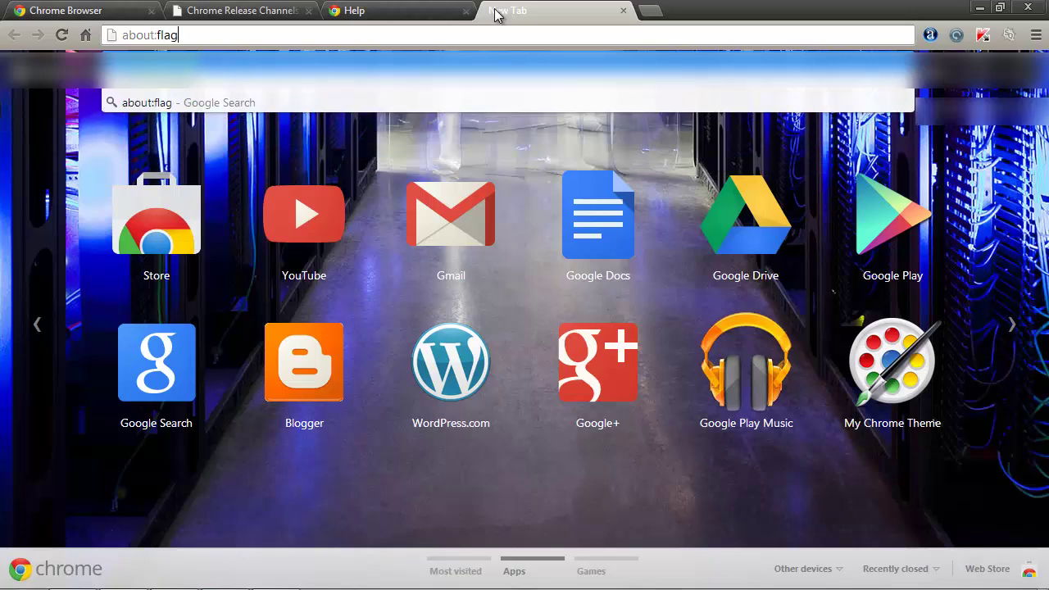
type("s")
key("Return")
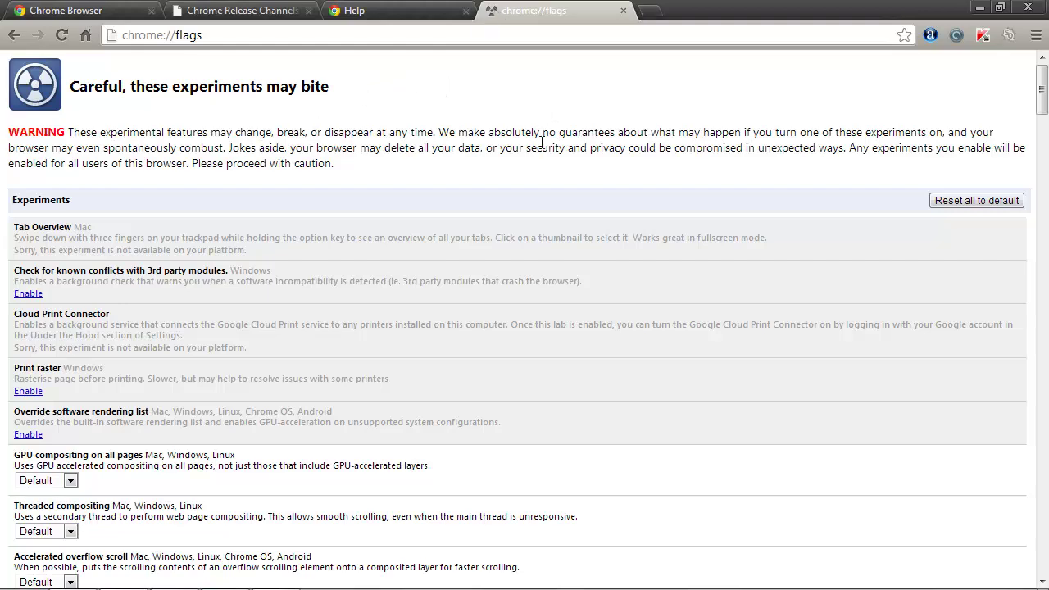
Scroll through the flags list, highlight the chrome://flags address, and return to the top.
scroll(529, 173, "down", 1)
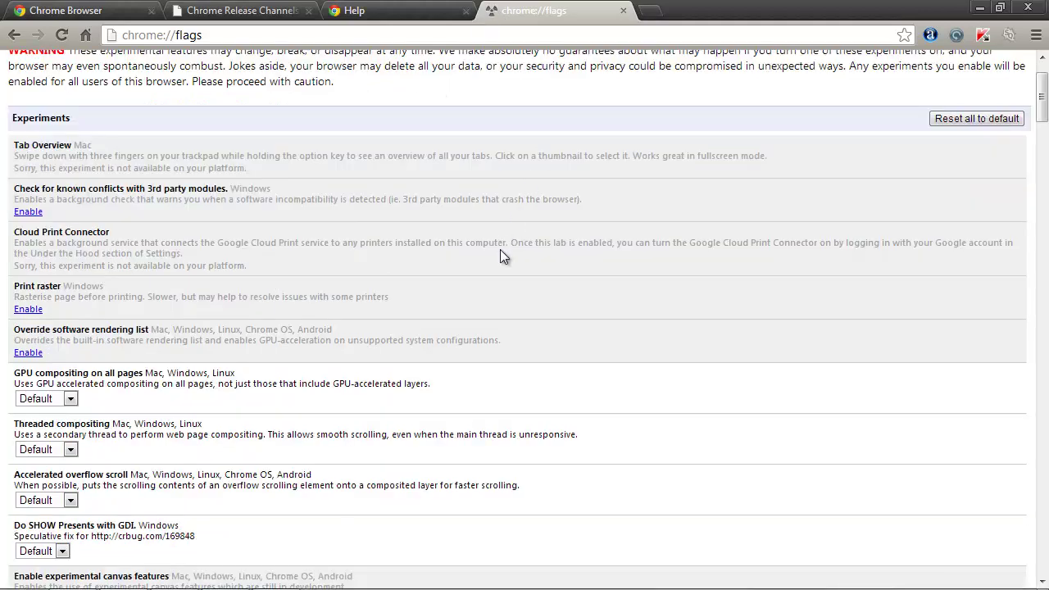
scroll(501, 249, "down", 1)
scroll(500, 250, "down", 1)
scroll(500, 250, "down", 2)
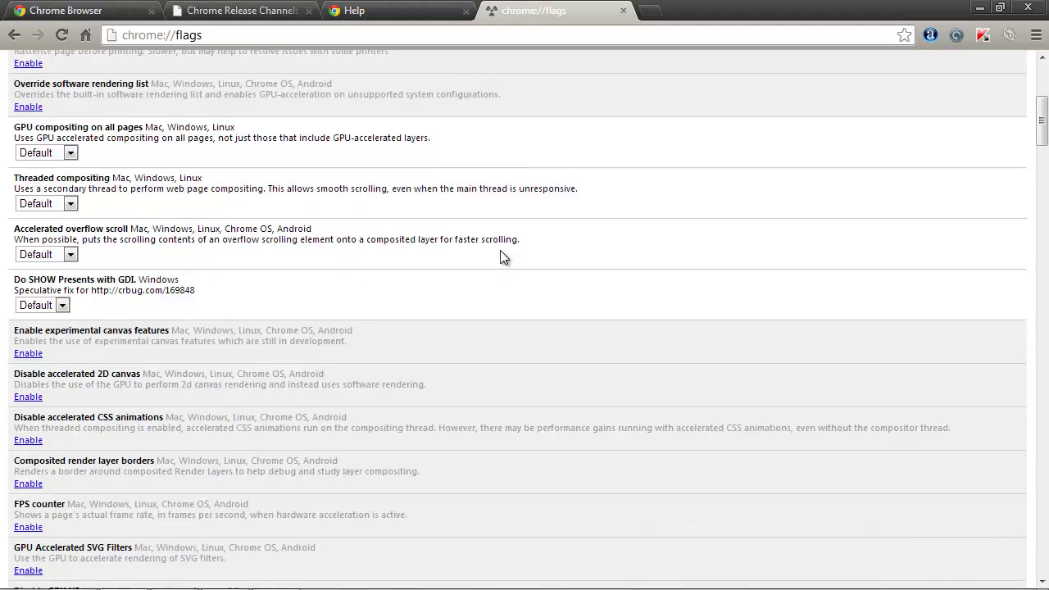
scroll(500, 250, "down", 1)
scroll(500, 250, "down", 1)
scroll(500, 249, "down", 1)
scroll(500, 251, "down", 1)
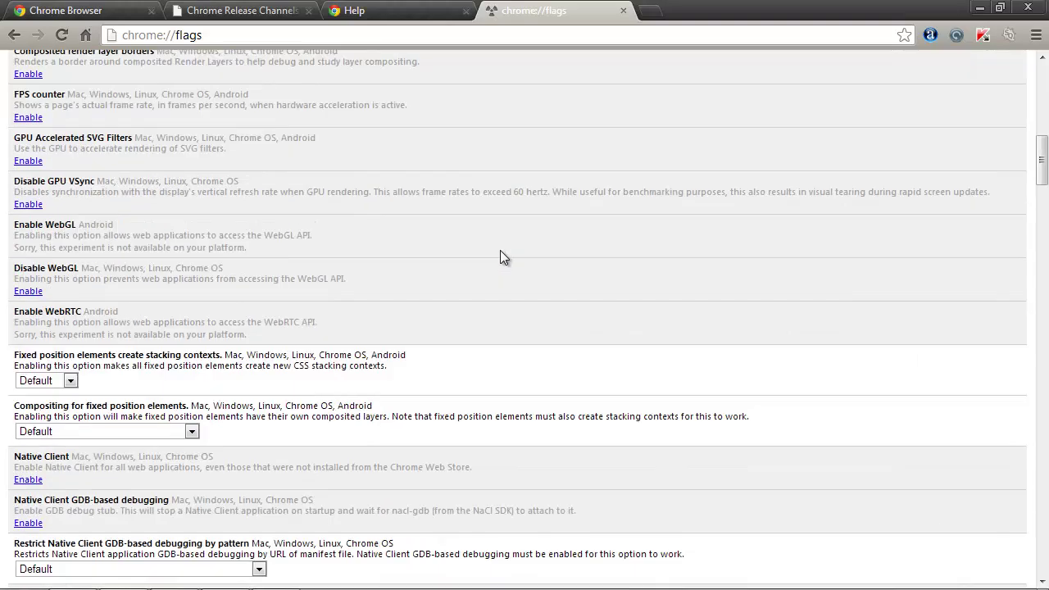
scroll(500, 250, "down", 1)
scroll(498, 251, "up", 4)
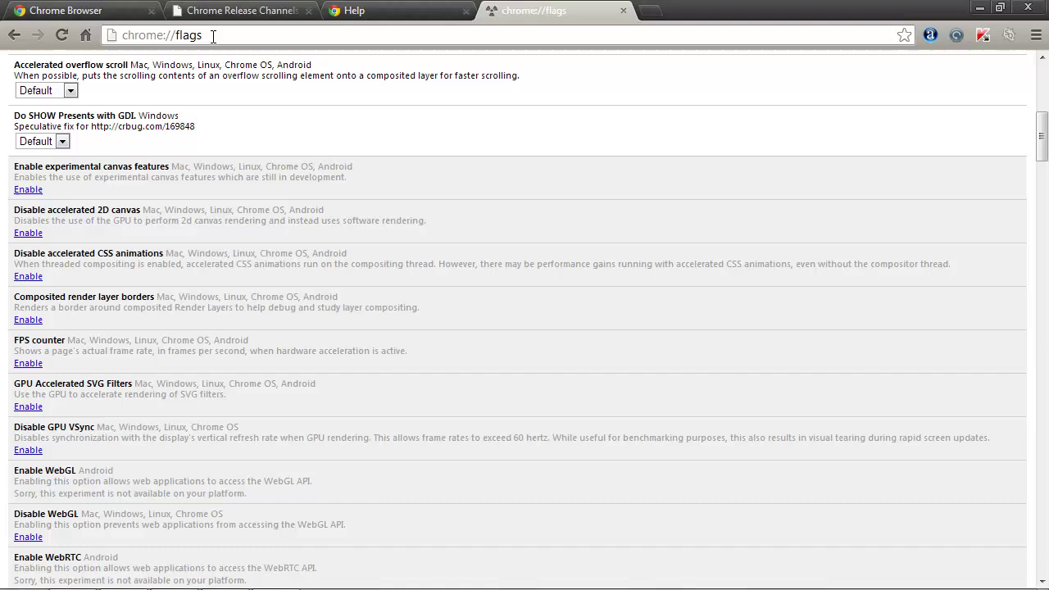
left_click_drag(211, 36, 105, 36)
left_click(315, 134)
scroll(315, 134, "up", 6)
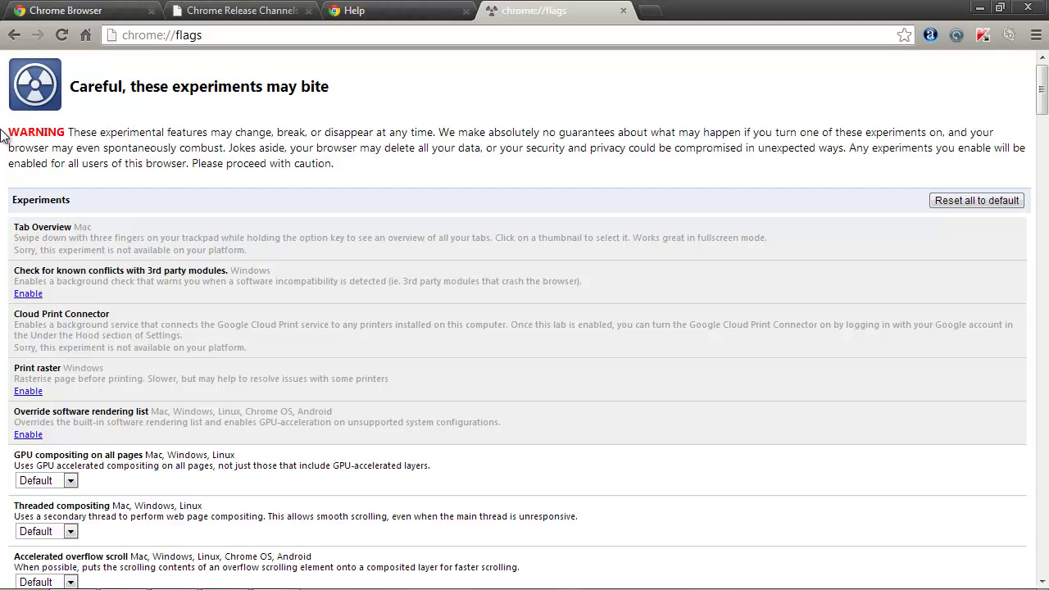
left_click_drag(15, 130, 999, 136)
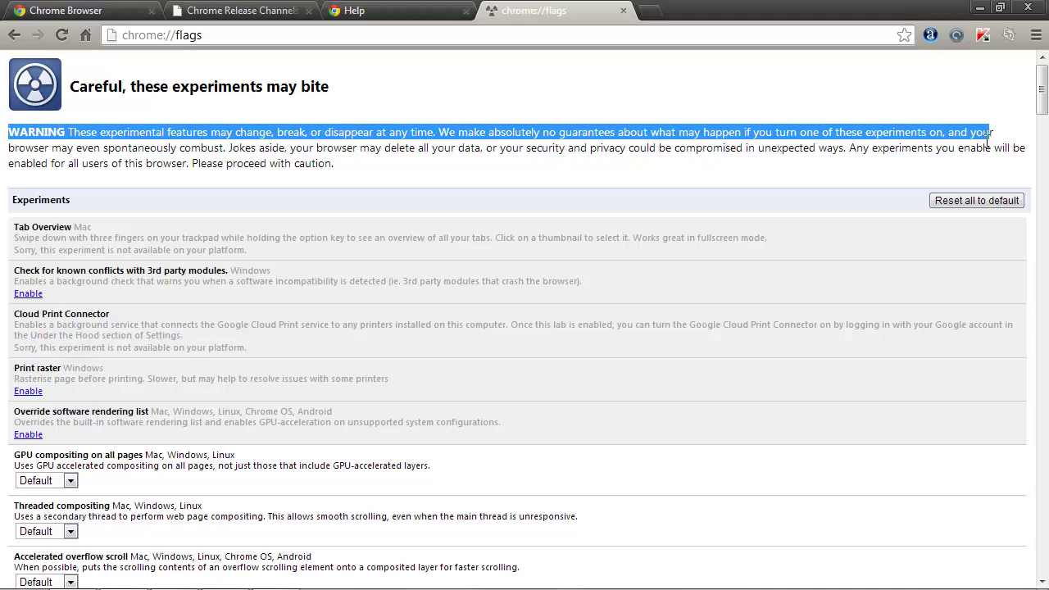
mouse_move(989, 139)
left_mouse_down()
mouse_move(972, 133)
mouse_move(998, 147)
mouse_move(981, 172)
left_mouse_up()
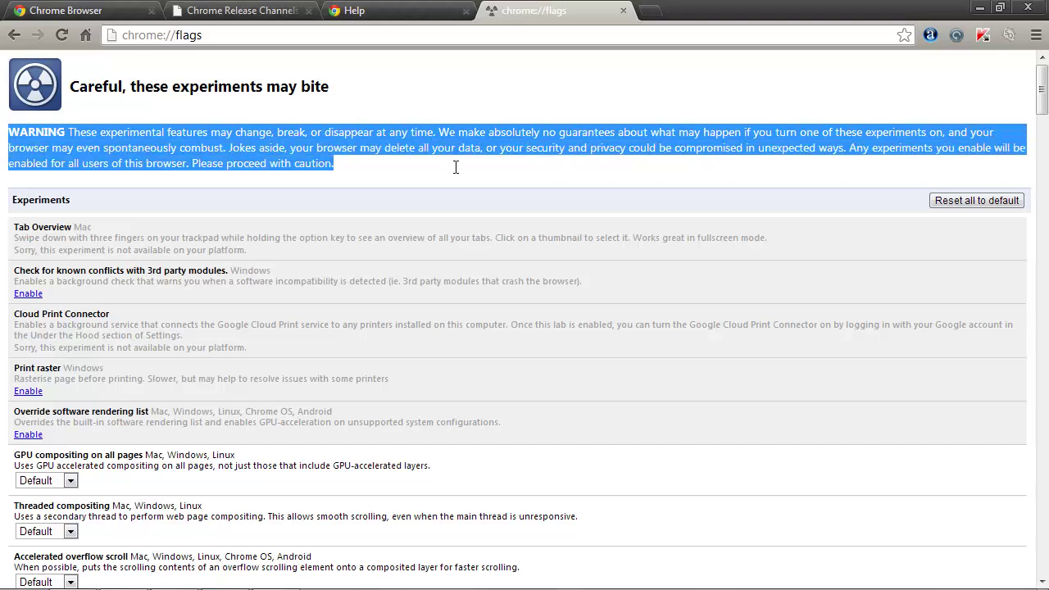
left_click_drag(456, 167, 391, 172)
left_click(217, 178)
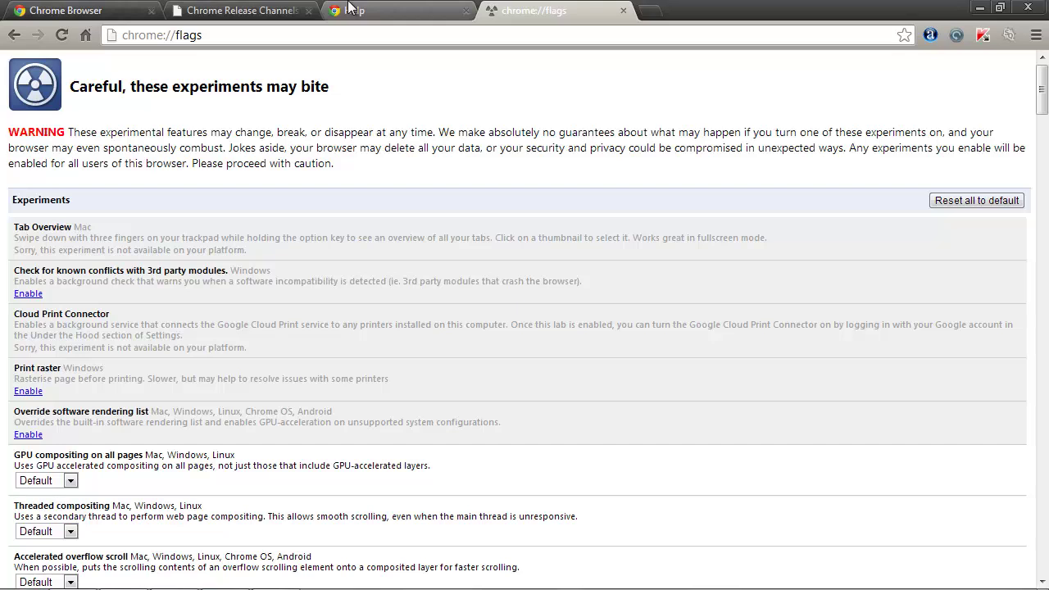
triple_click(279, 271)
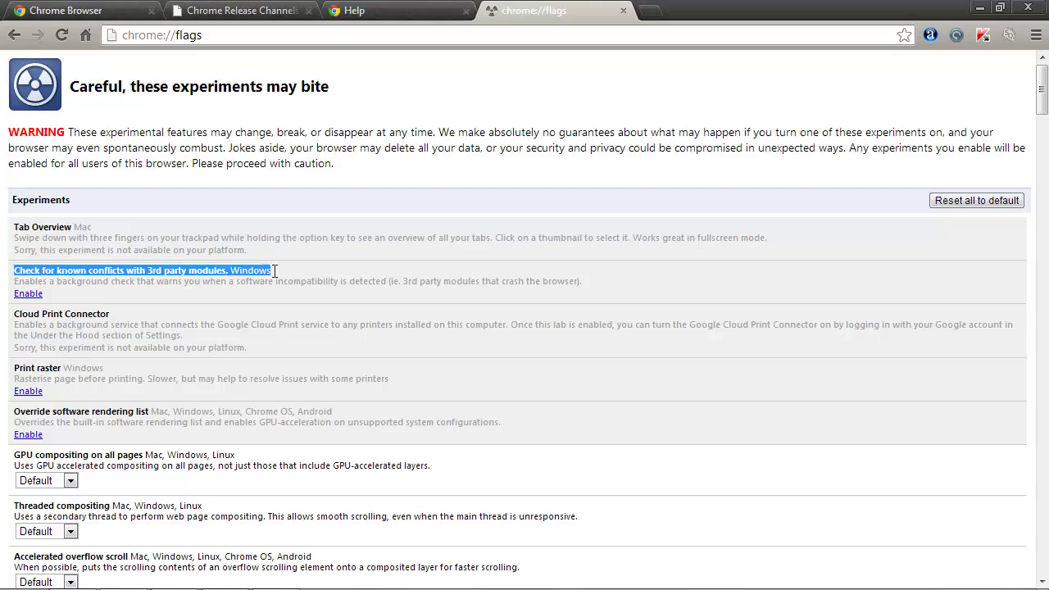
left_click(258, 349)
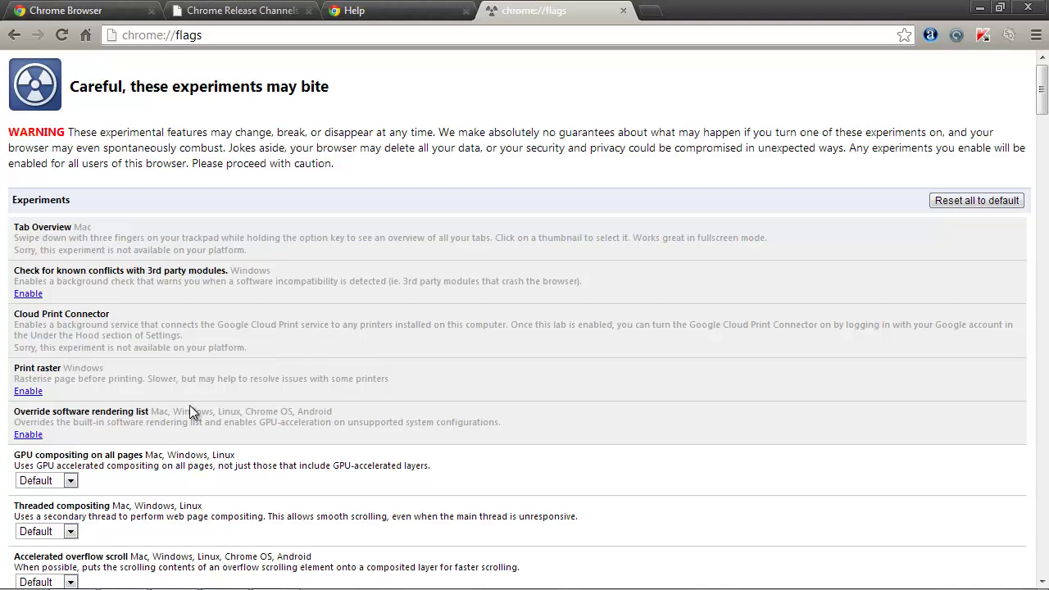
scroll(229, 334, "down", 2)
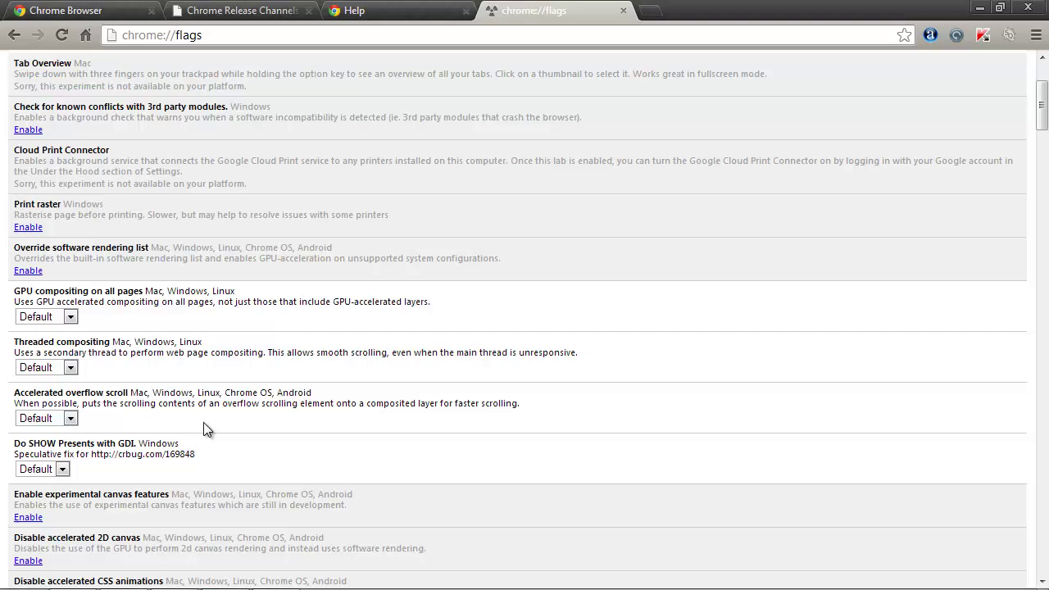
scroll(205, 422, "down", 3)
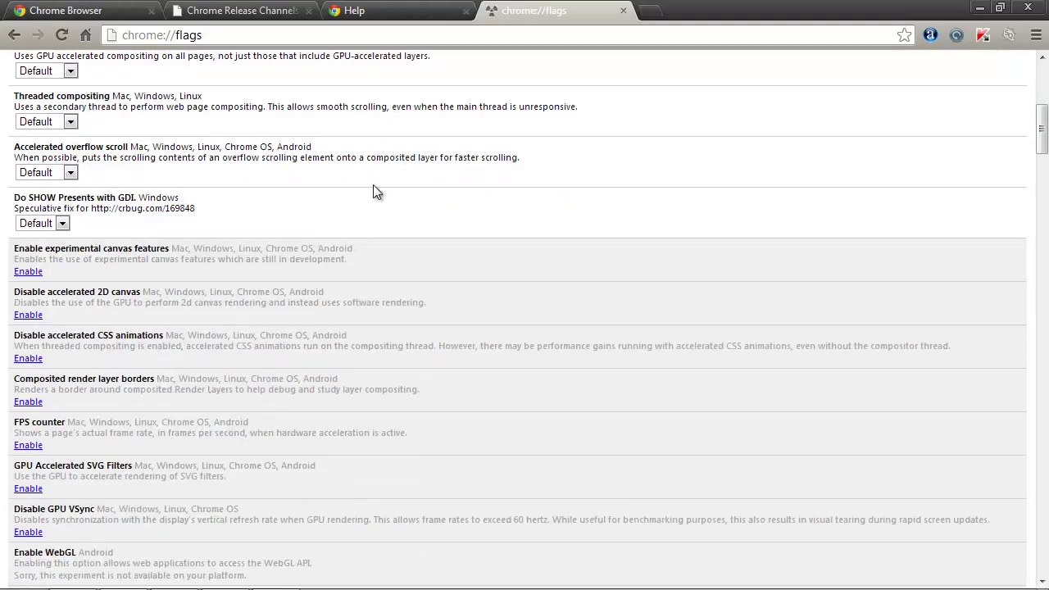
In a new tab, use omnibox tab-to-search on amazon.com to search for 'iphone'.
left_click(642, 12)
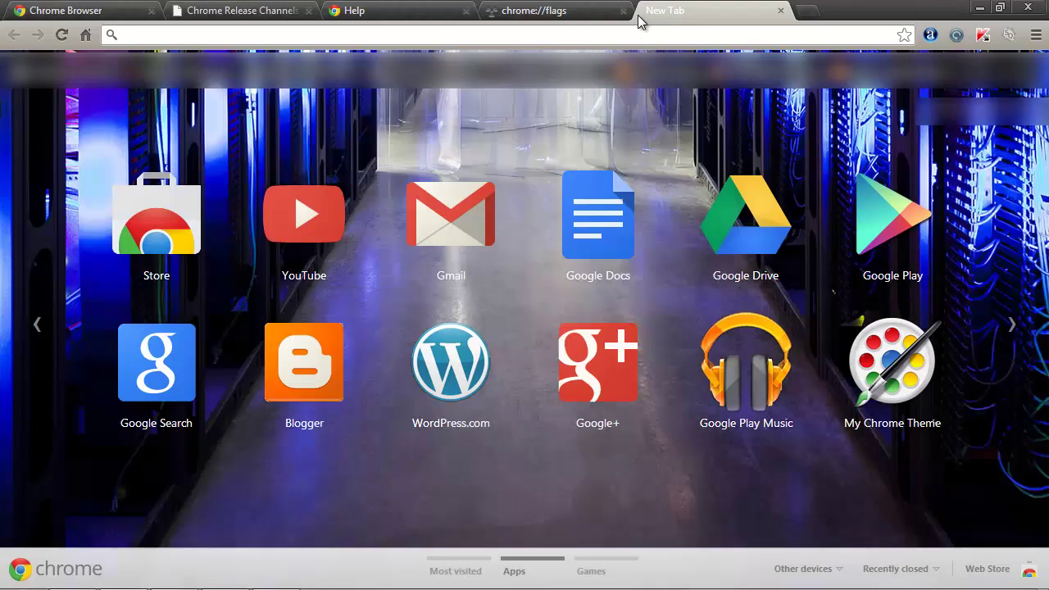
type("am")
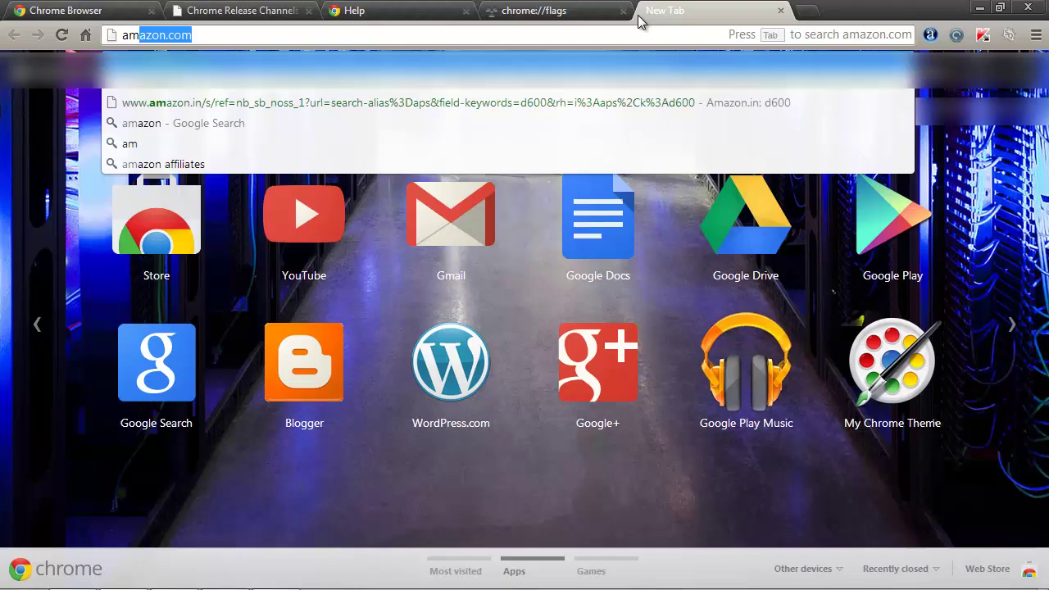
key("Tab")
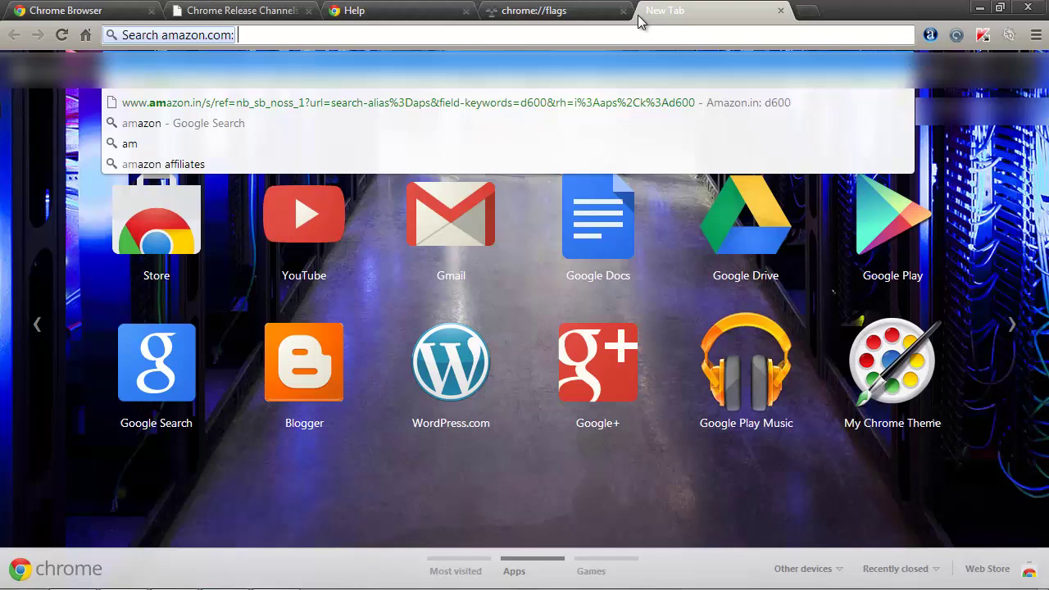
type("ip")
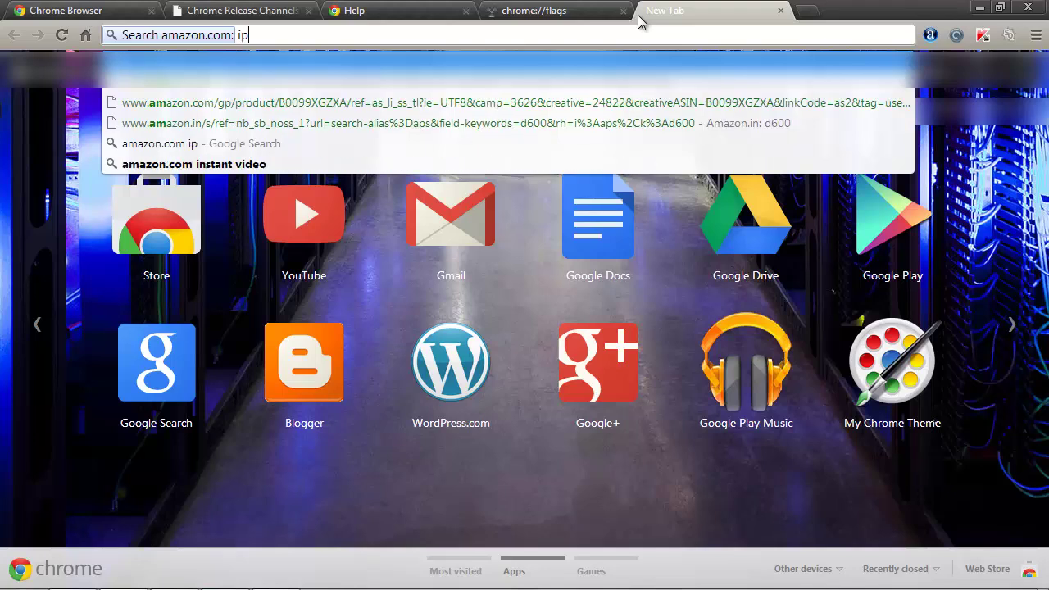
type("hone")
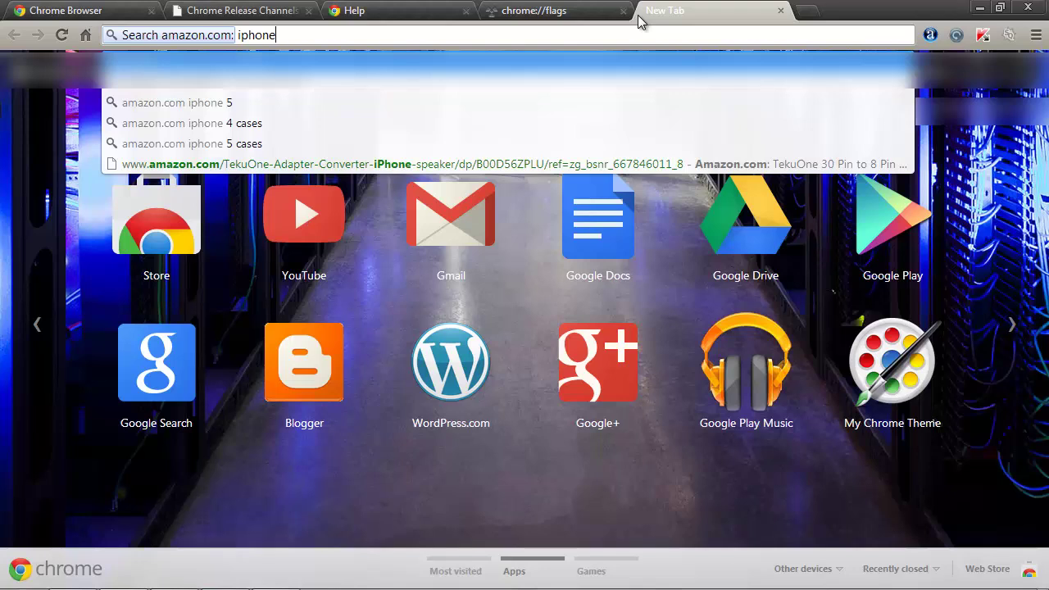
key("Return")
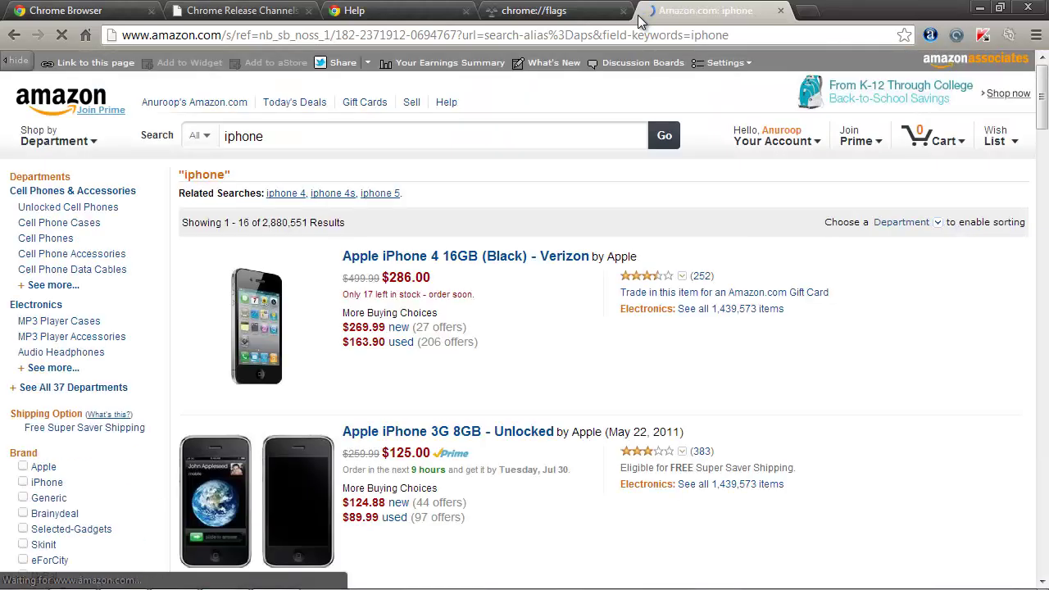
Use omnibox tab-to-search on google.com to search Google for 'world'.
left_click(450, 34)
type("goo")
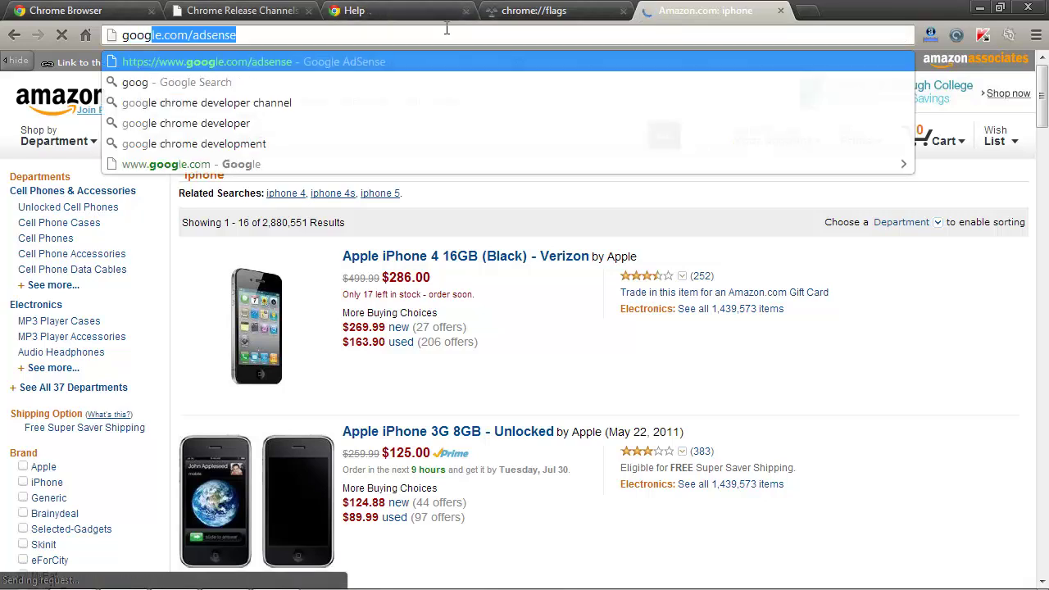
type("g")
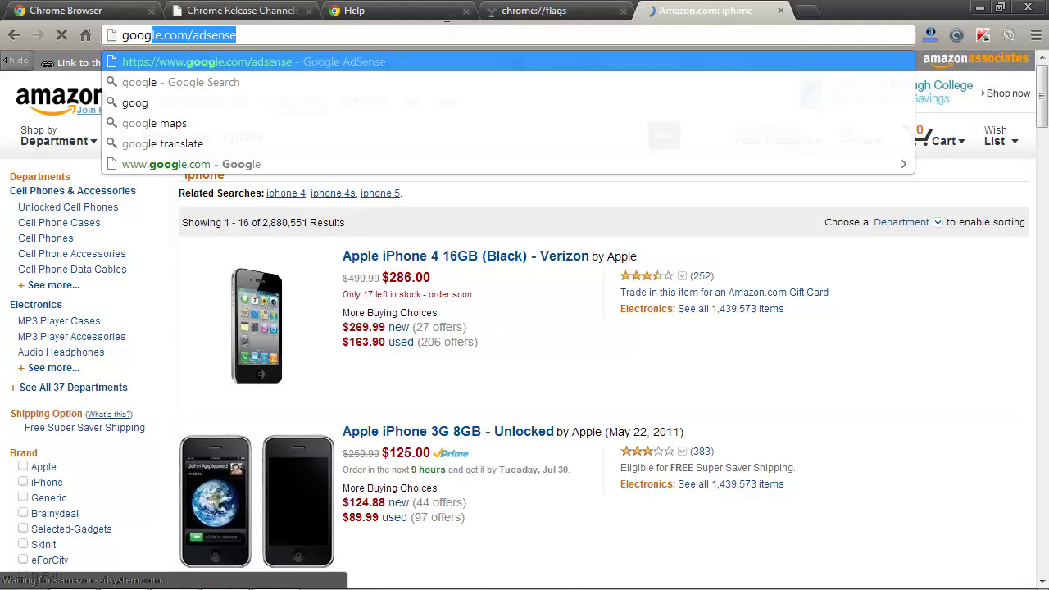
type("le.com/ads")
key("BackSpace")
key("BackSpace")
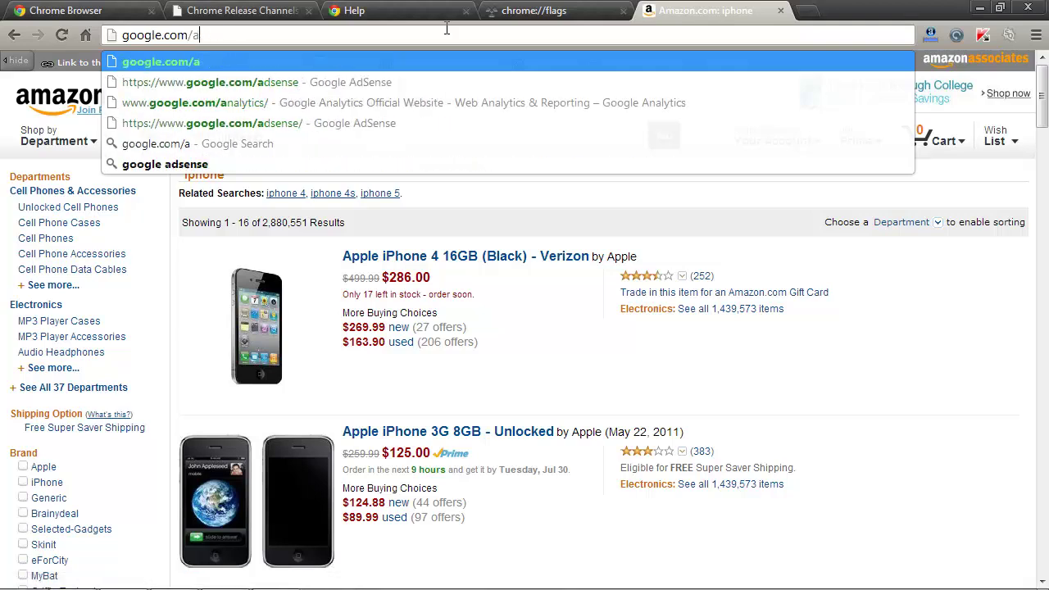
key("BackSpace")
key("BackSpace")
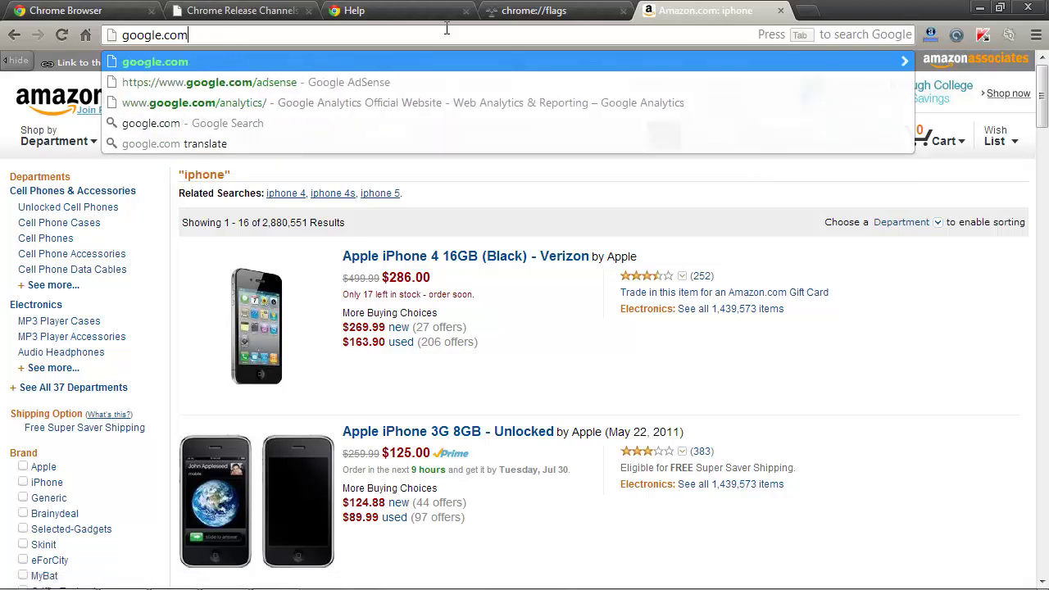
key("Tab")
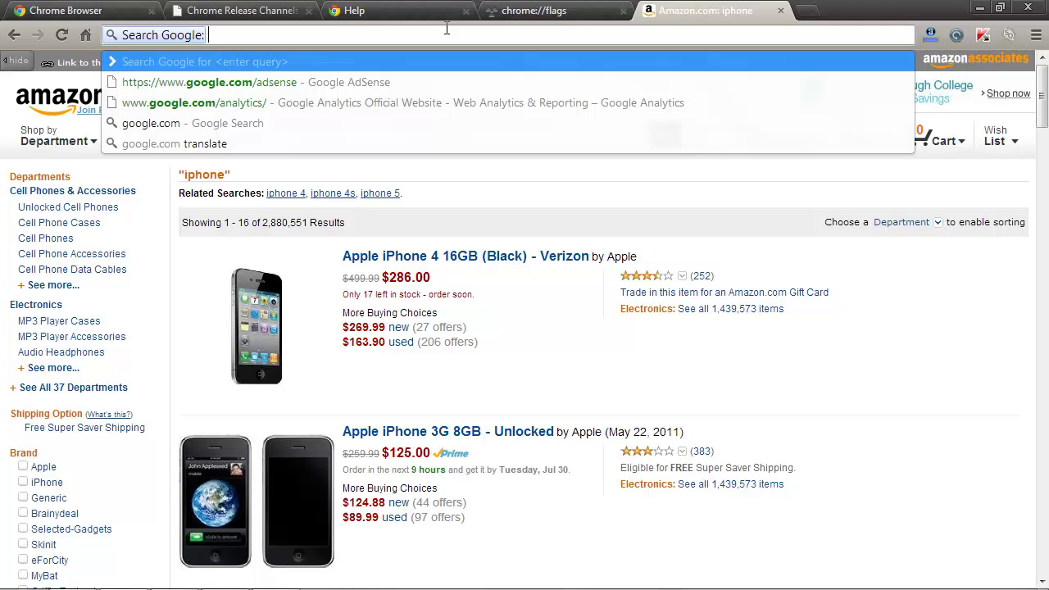
type("wo")
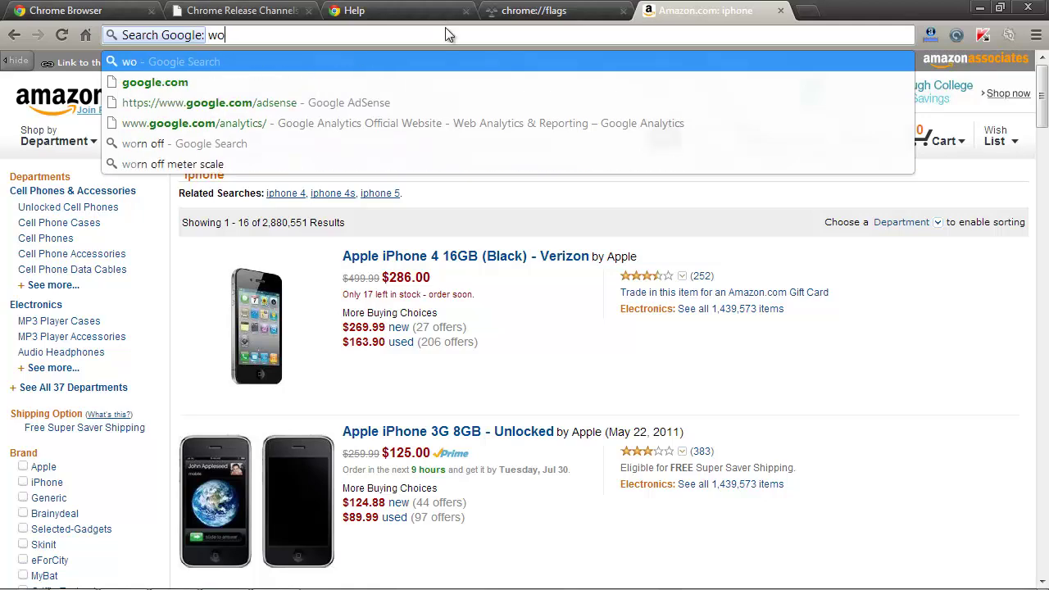
type("rld")
key("Return")
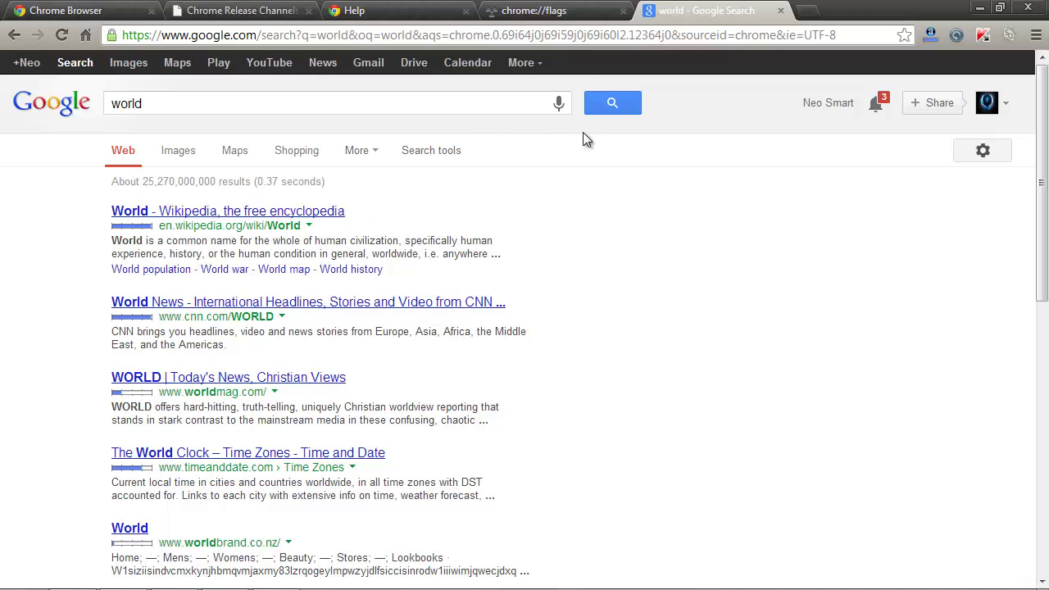
Switch to the first tab, the Chrome Browser download page, and scroll to its top.
left_click(156, 4)
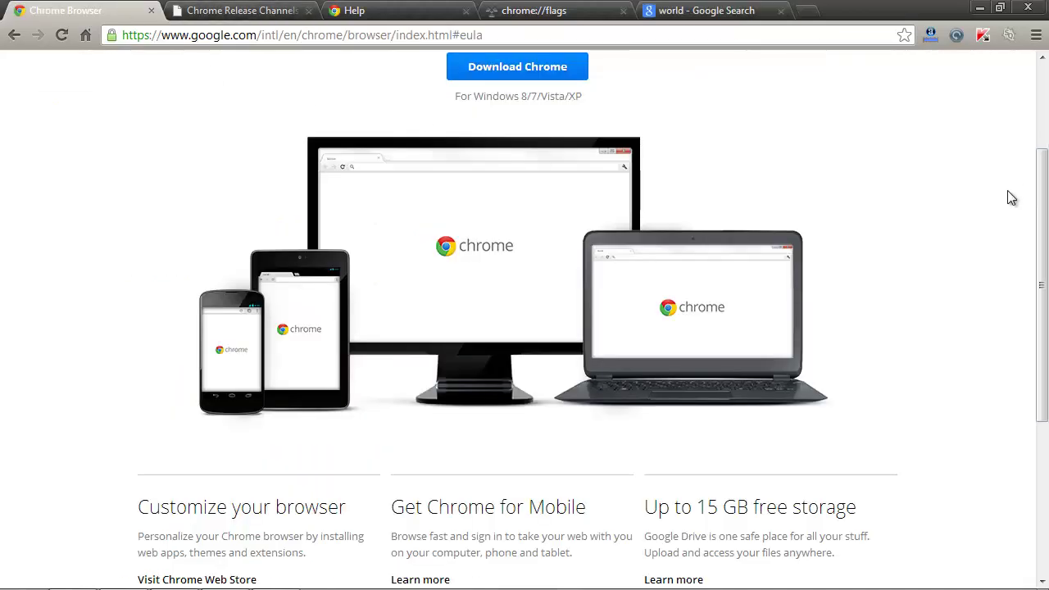
scroll(1011, 197, "up", 1)
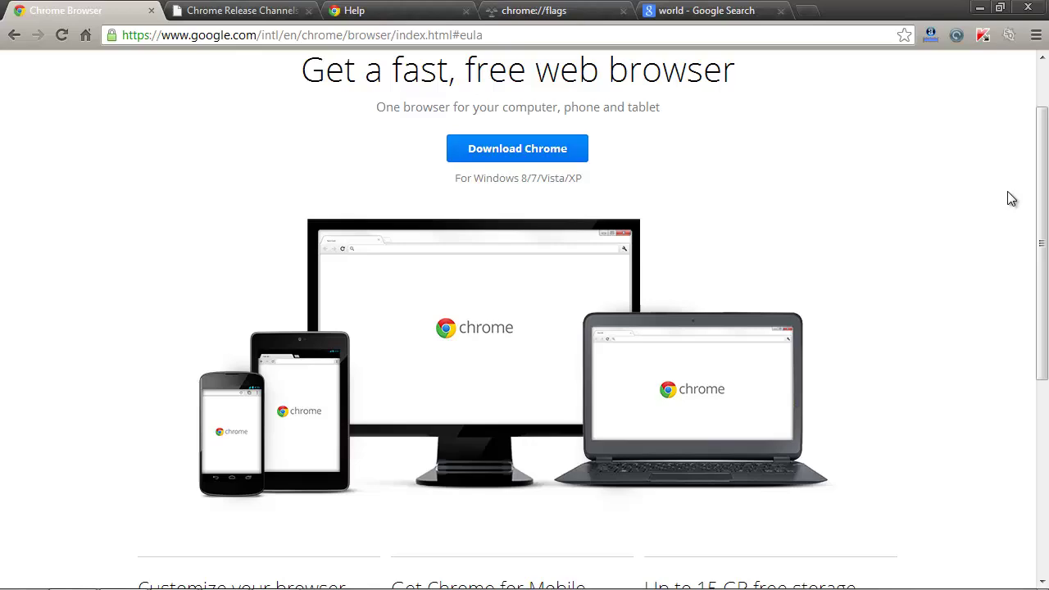